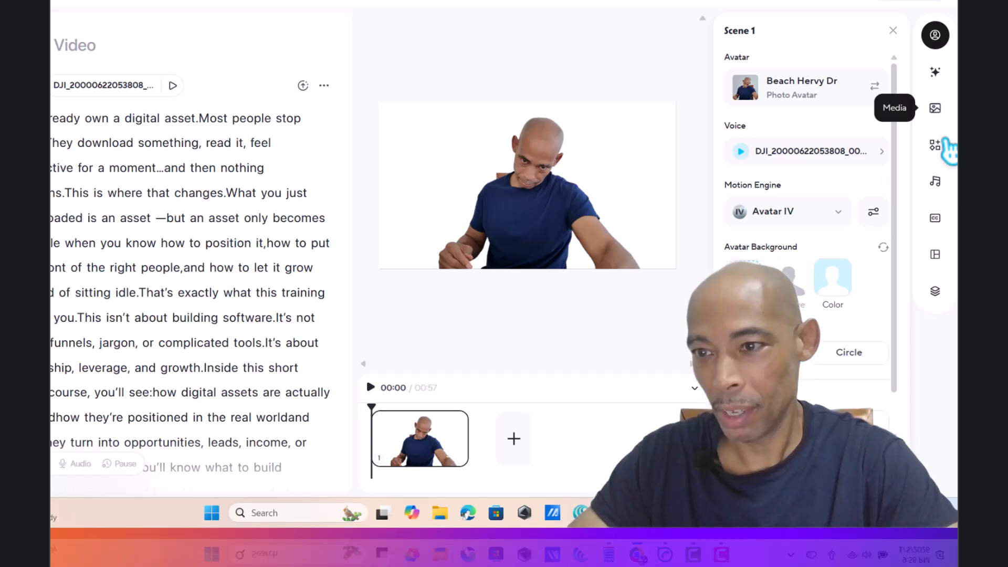
# - Upload the image video-course-how-to-create-start-a-digital-asset-business to the media uploads
pyautogui.click(937, 109)
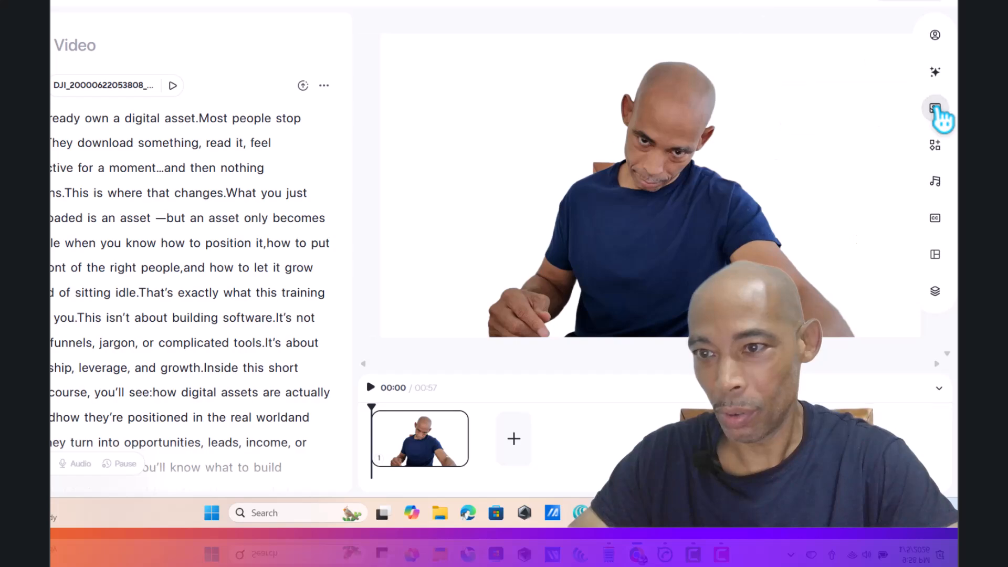
pyautogui.click(938, 110)
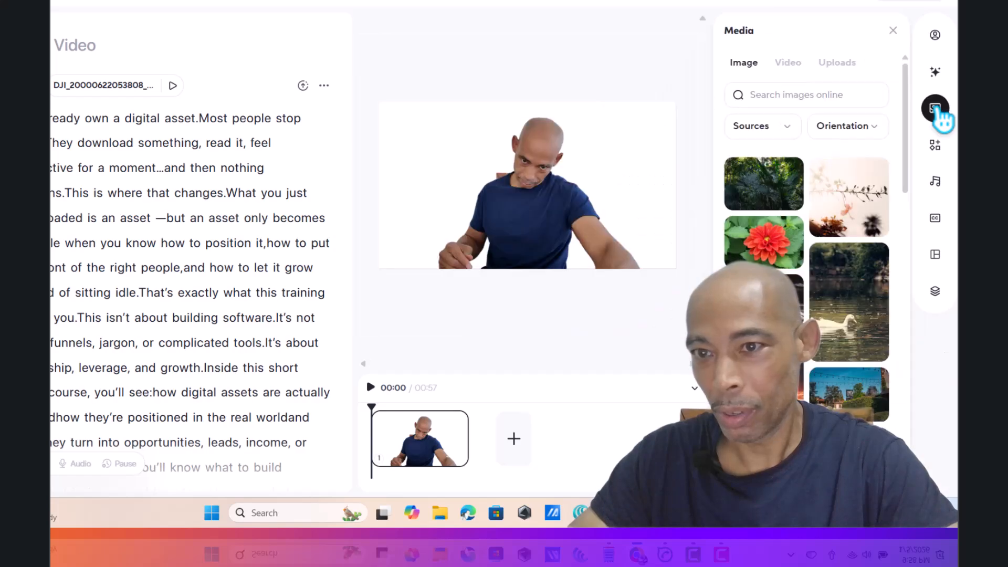
pyautogui.click(840, 66)
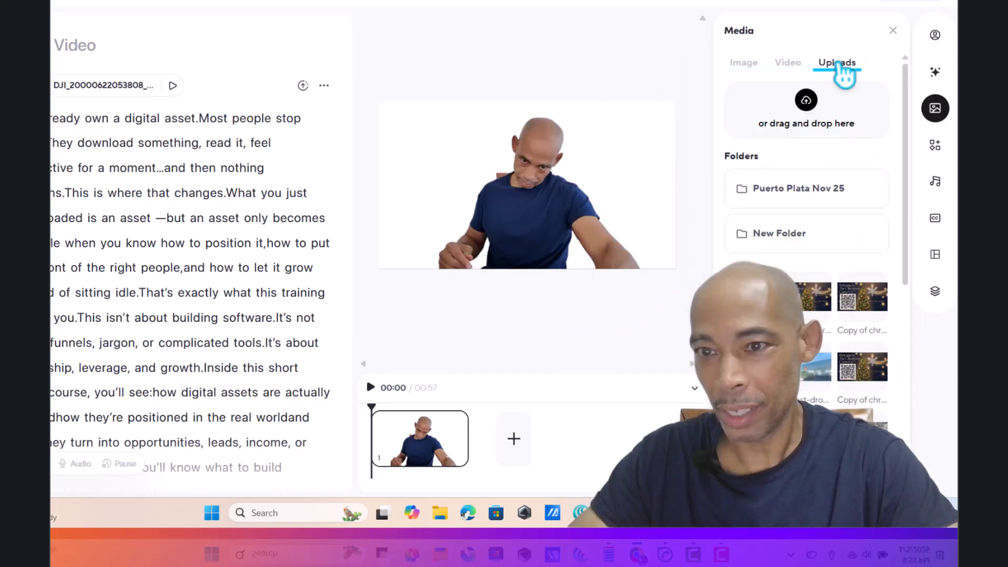
pyautogui.click(746, 66)
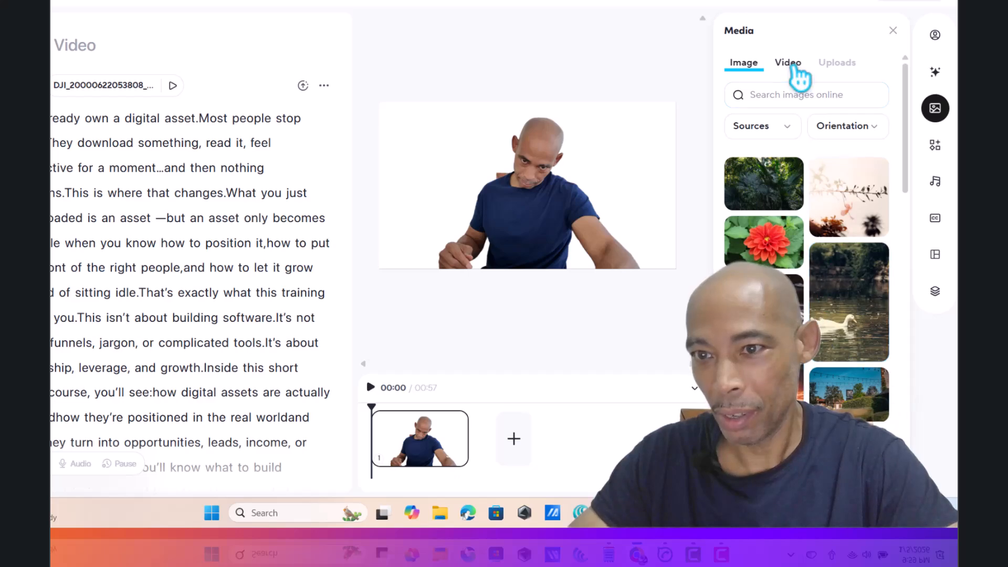
pyautogui.click(843, 65)
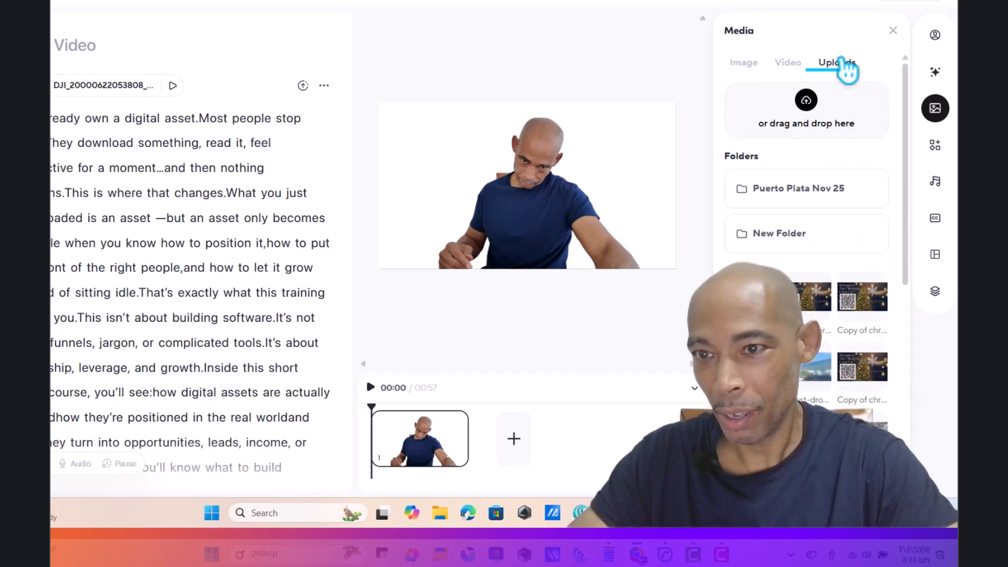
pyautogui.click(809, 126)
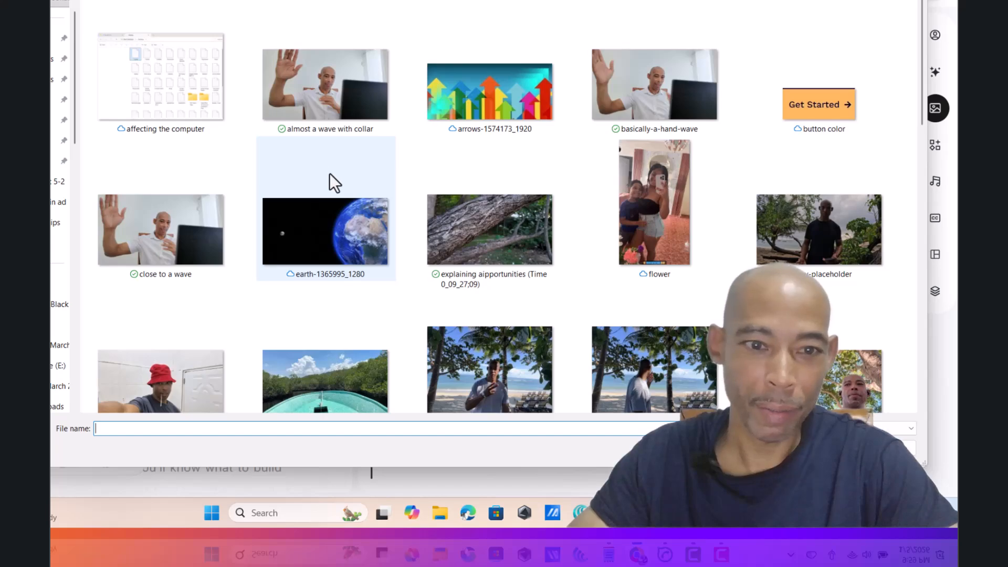
pyautogui.scroll(-10, 330, 174)
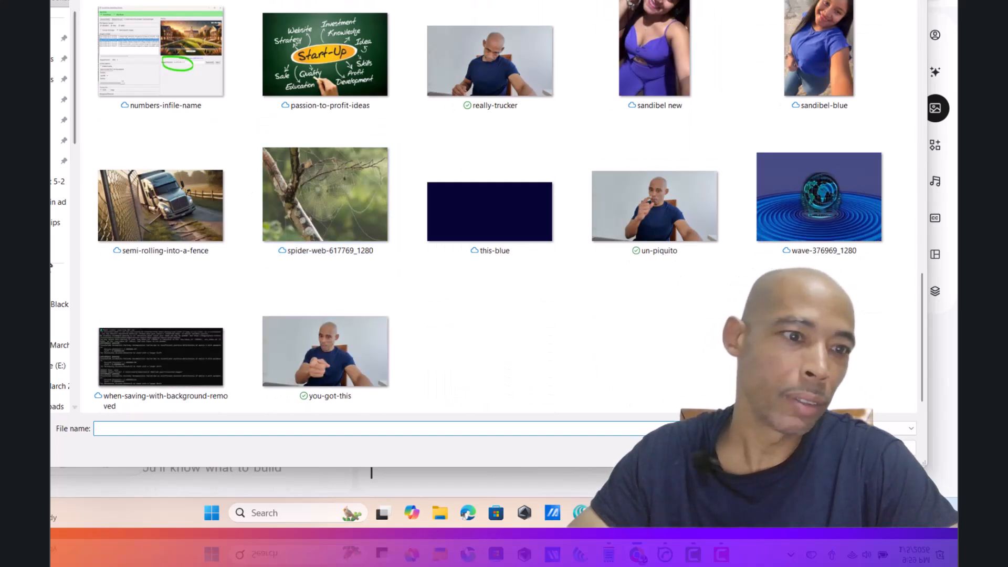
pyautogui.click(58, 78)
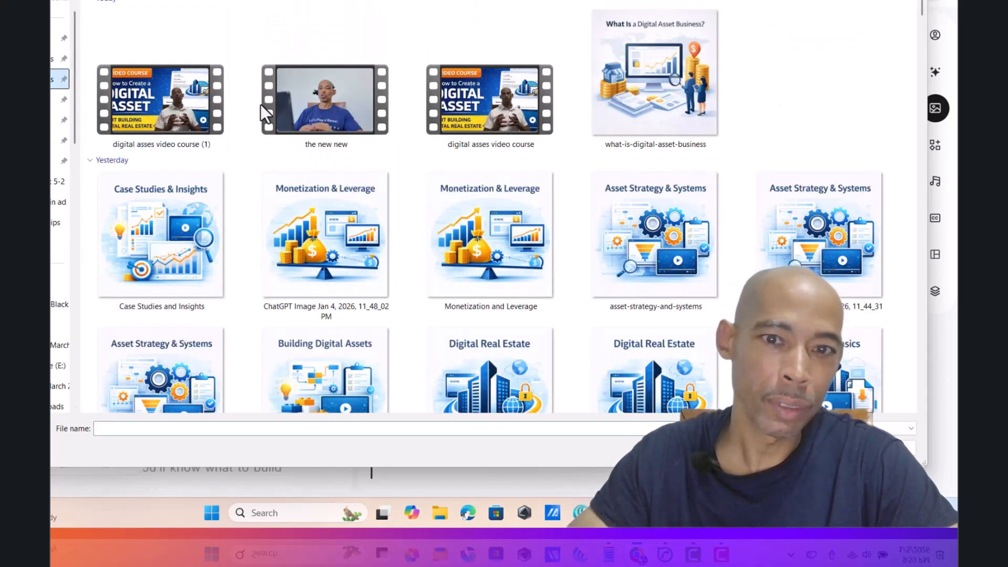
pyautogui.scroll(-10, 640, 152)
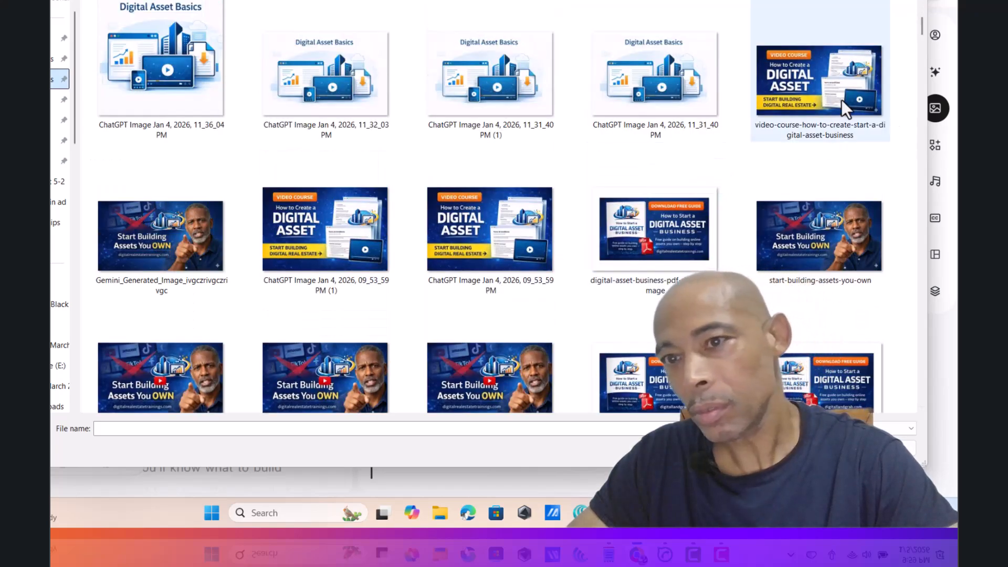
pyautogui.click(810, 84)
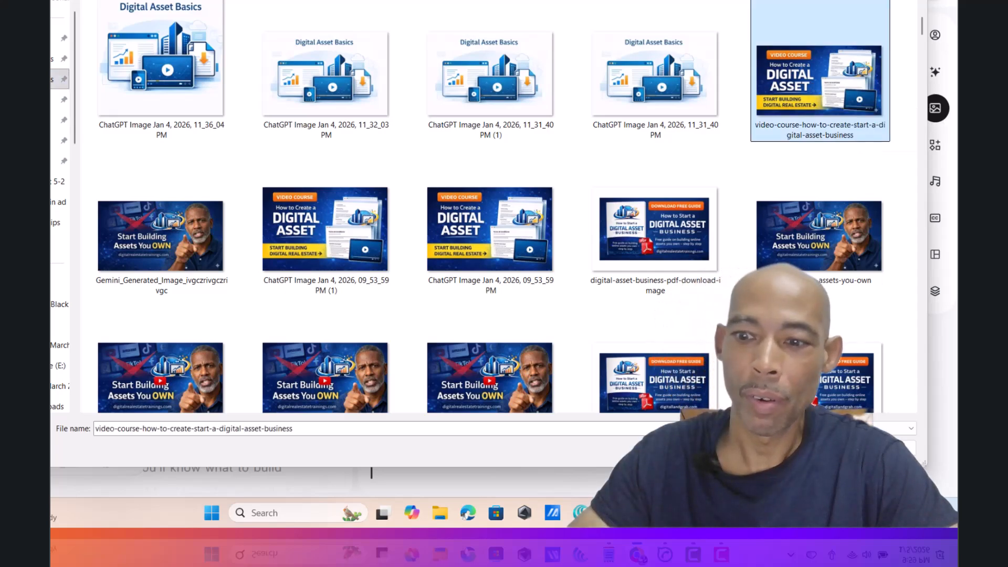
pyautogui.press('Return')
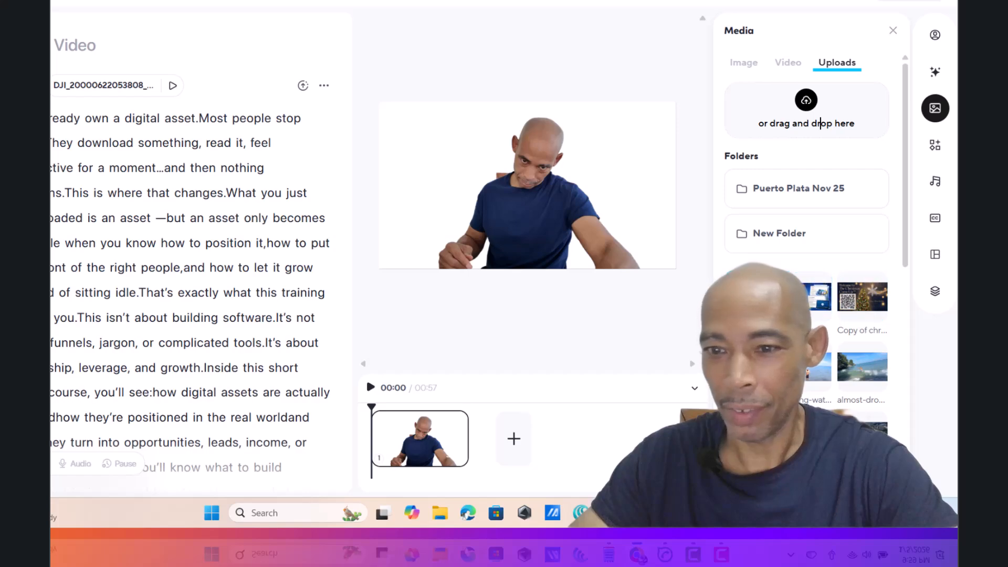
# - Add the uploaded Digital Asset video course image to the scene and set it as the background
pyautogui.click(817, 297)
pyautogui.moveTo(549, 207); pyautogui.dragTo(663, 291)
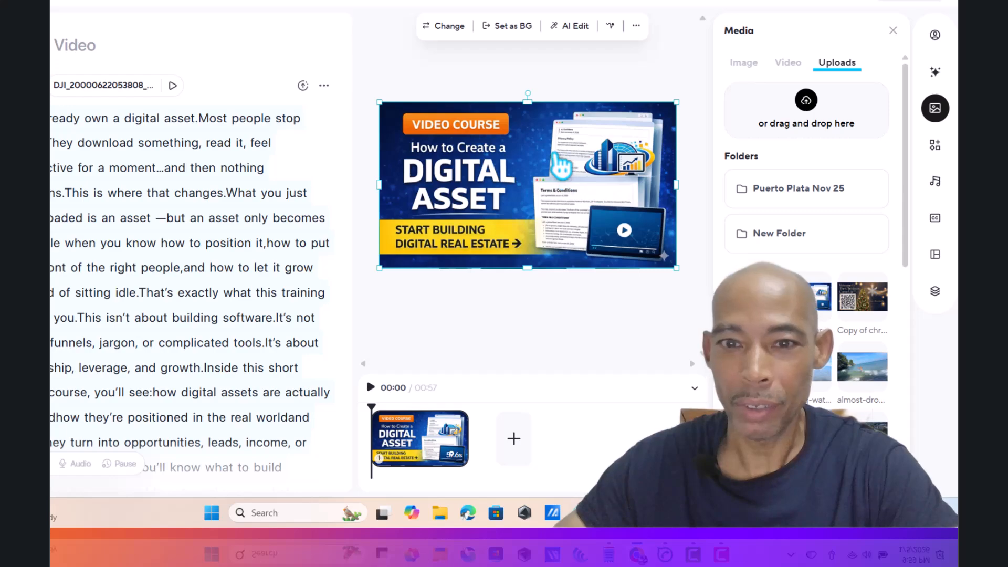
pyautogui.click(510, 26)
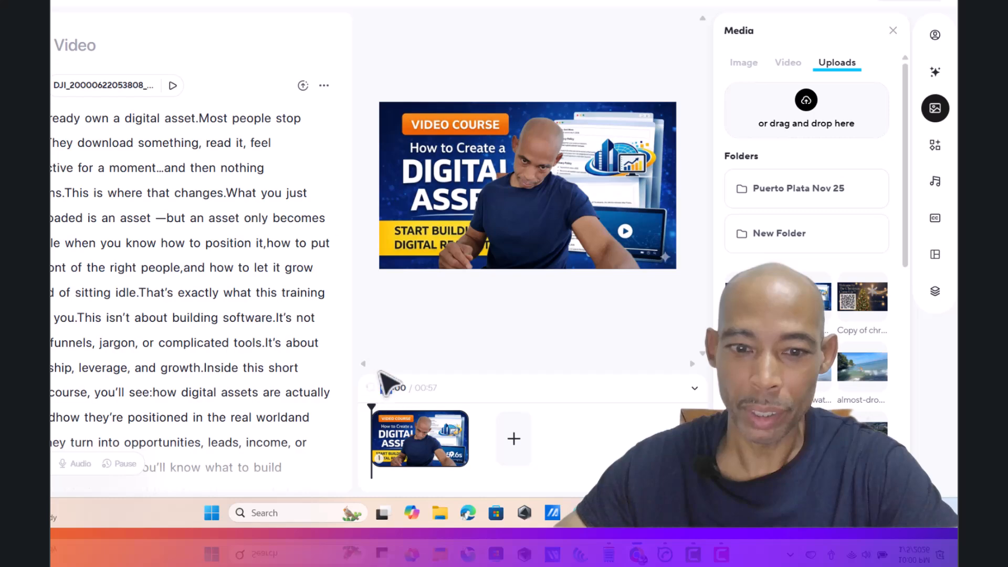
# - Shrink the avatar to about 1404 x 790 and keep it in the lower-right corner of the scene
pyautogui.click(371, 386)
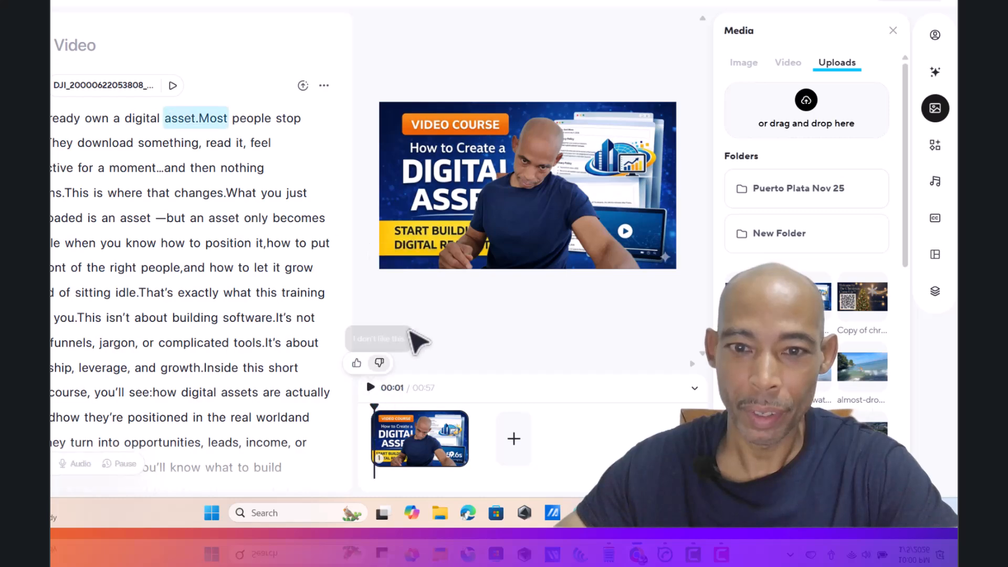
pyautogui.click(520, 165)
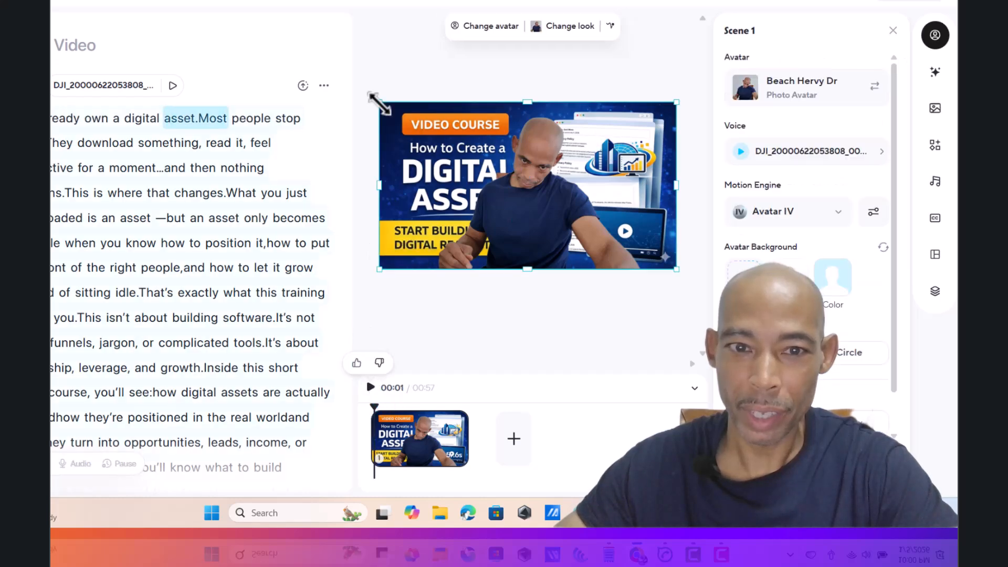
pyautogui.moveTo(379, 102); pyautogui.dragTo(458, 182)
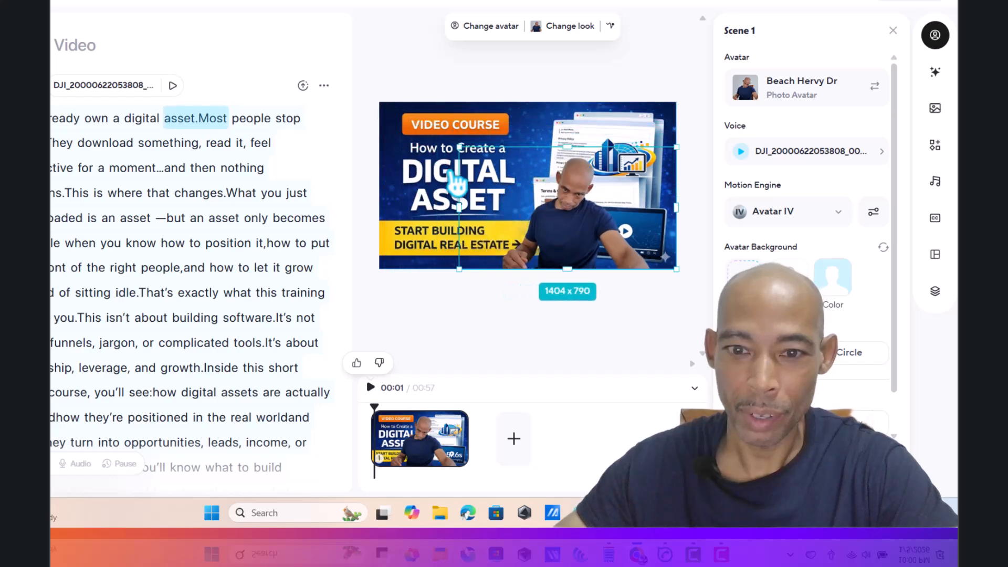
pyautogui.moveTo(599, 243); pyautogui.dragTo(579, 249)
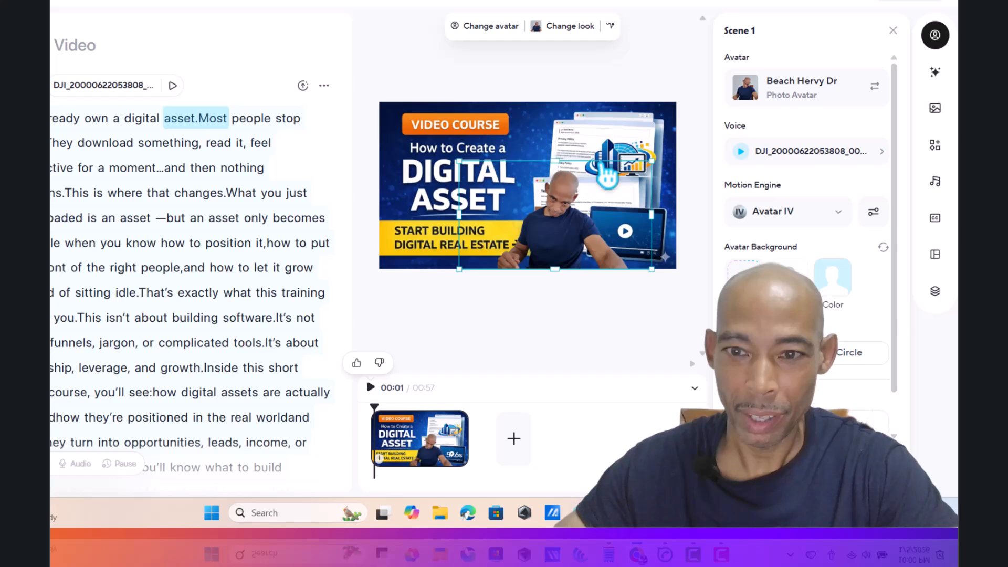
pyautogui.moveTo(653, 159); pyautogui.dragTo(676, 147)
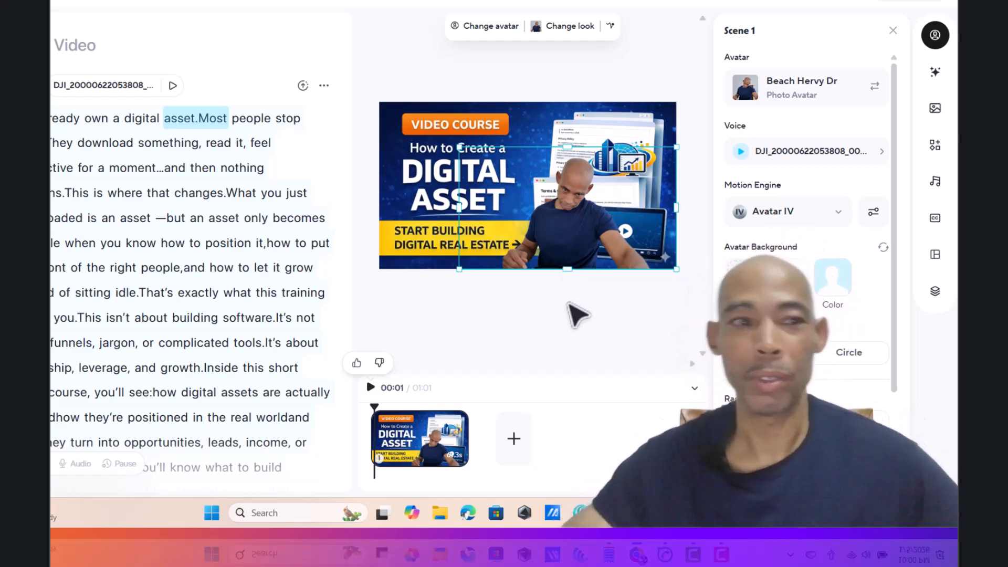
# - Title the video "talking in front of the course image"
pyautogui.click(537, 309)
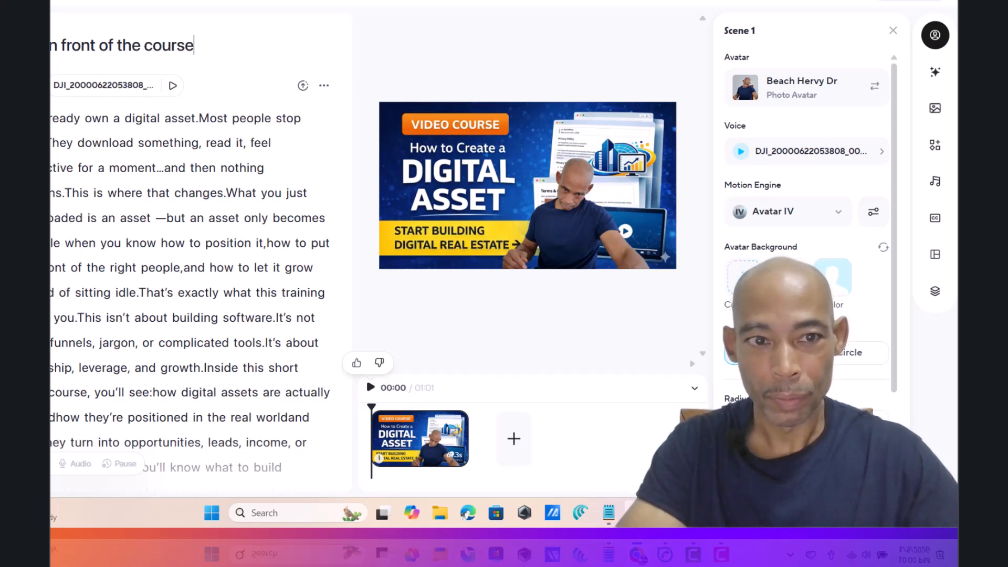
pyautogui.write('age')
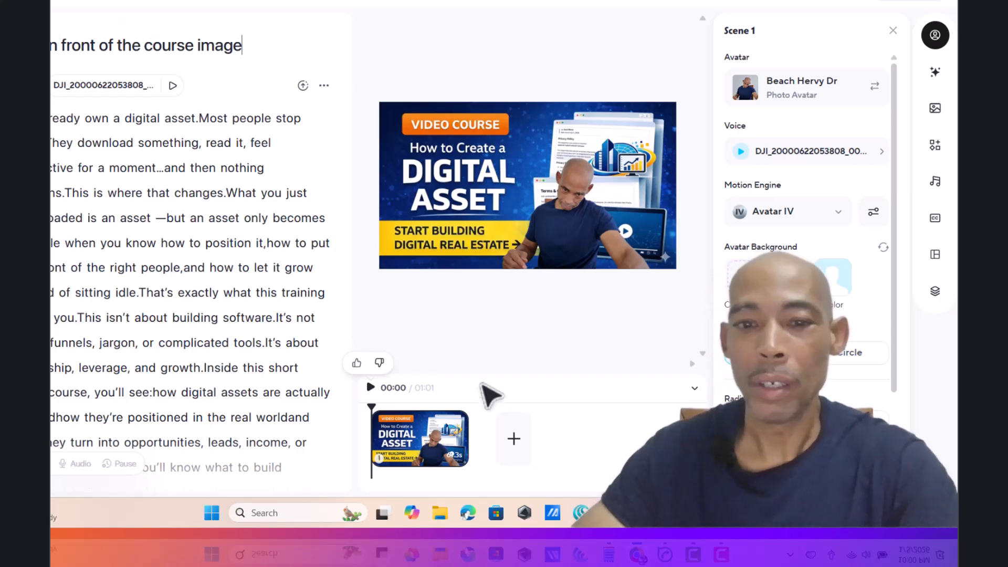
# - Play the scene preview and follow the narration in the script
pyautogui.click(370, 387)
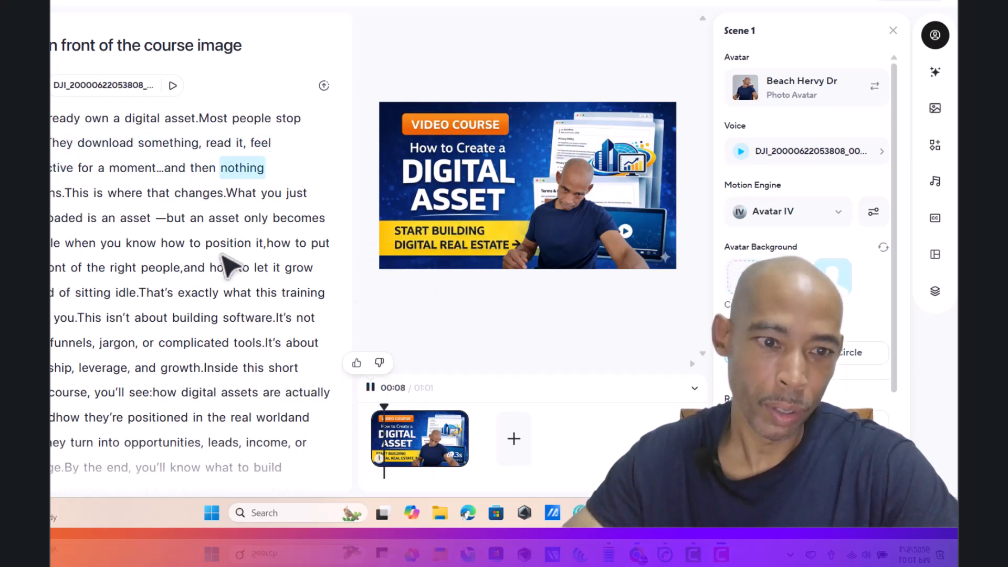
pyautogui.scroll(-3, 175, 231)
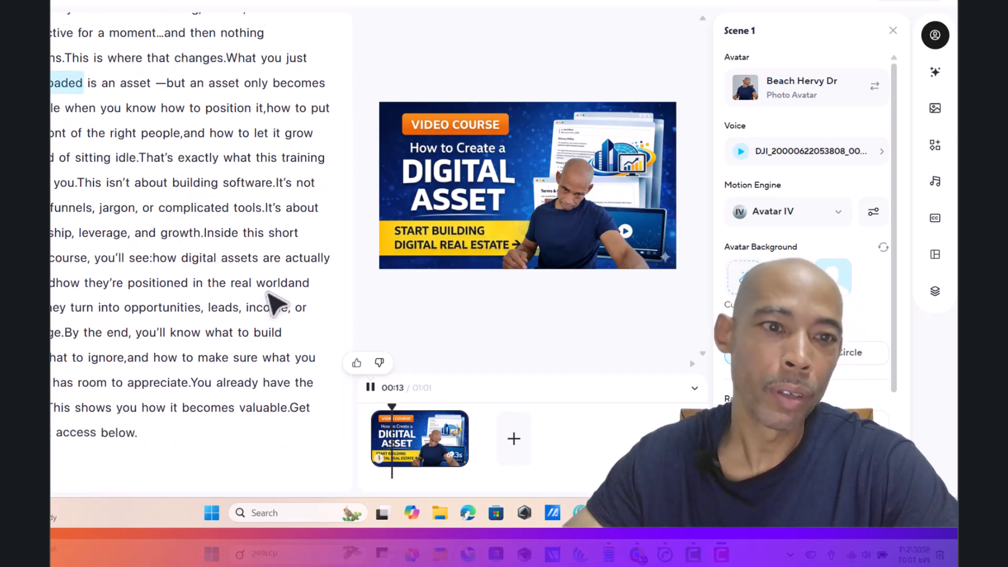
pyautogui.scroll(3, 273, 303)
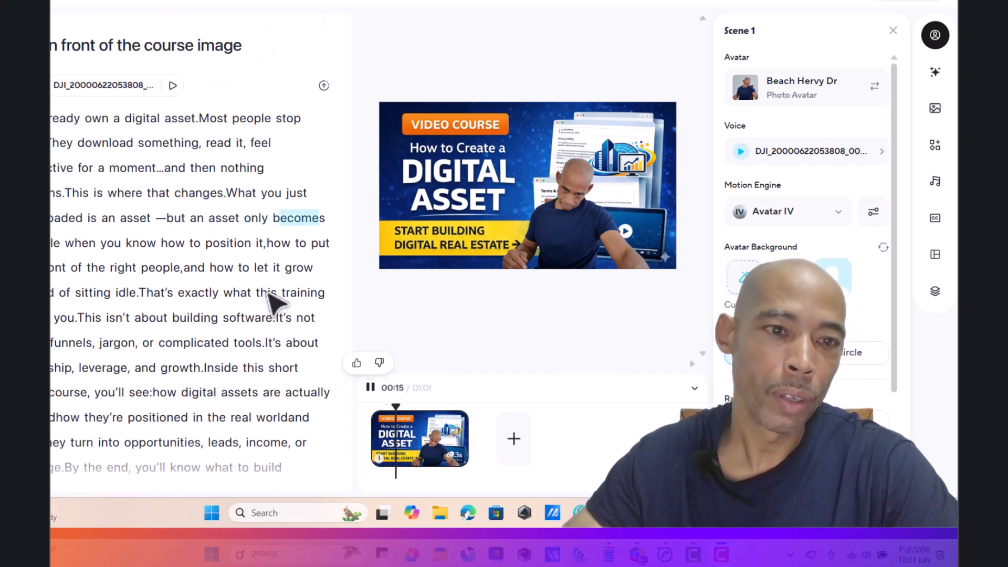
# - Delete the dash before "but an asset only becomes valuable" in the script
pyautogui.click(179, 214)
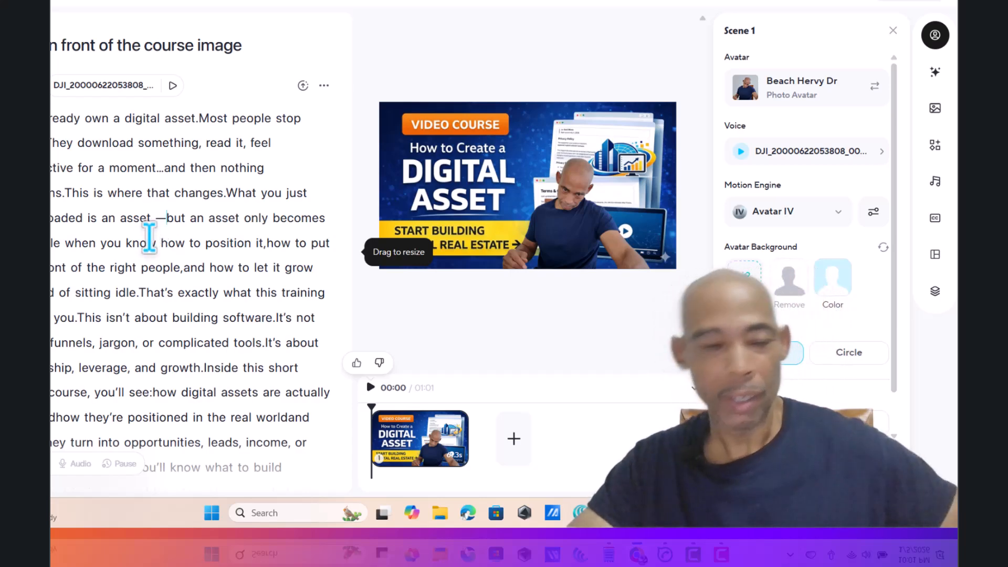
pyautogui.click(166, 217)
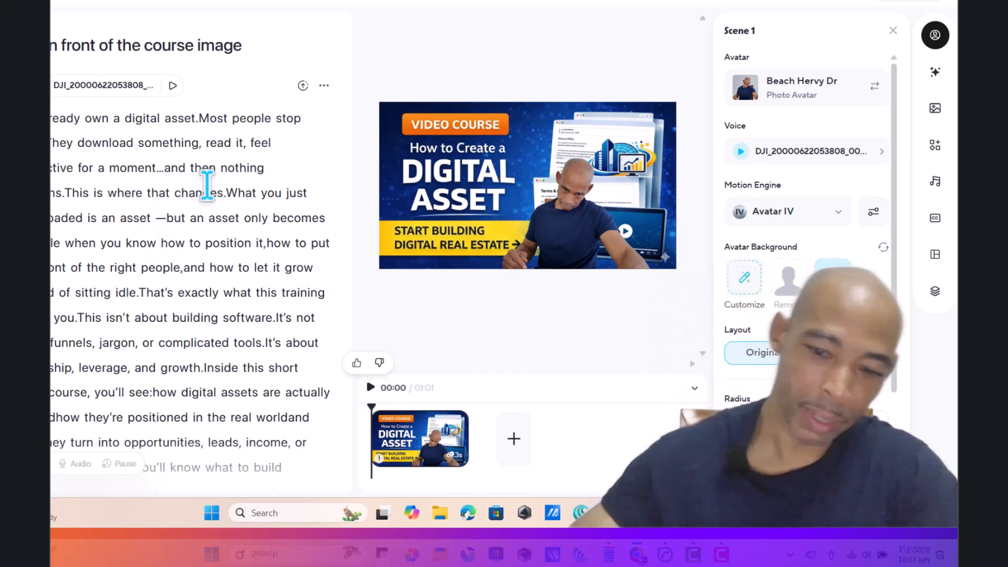
pyautogui.press('BackSpace')
pyautogui.press('BackSpace')
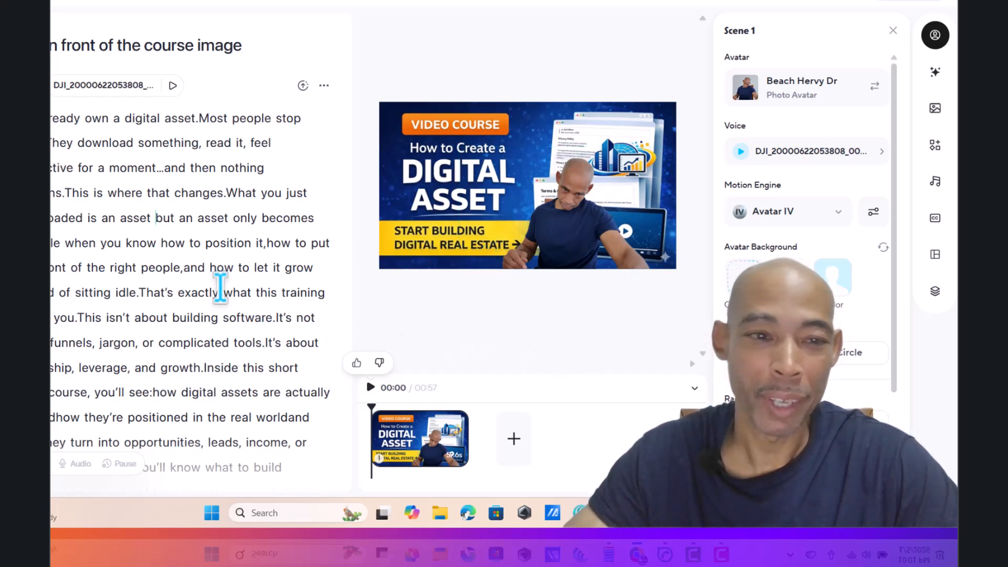
pyautogui.scroll(-3, 218, 227)
pyautogui.scroll(3, 223, 234)
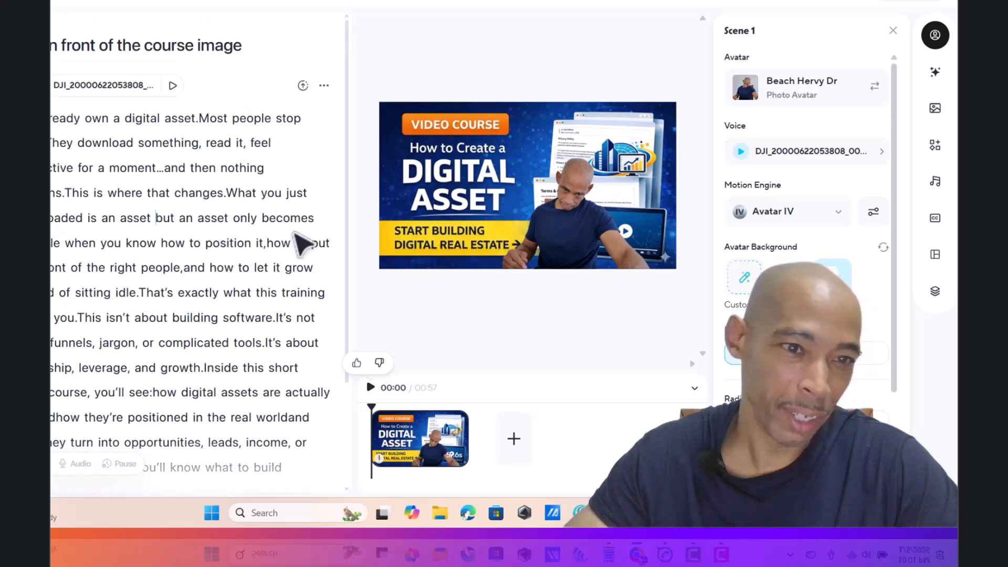
pyautogui.scroll(-3, 218, 338)
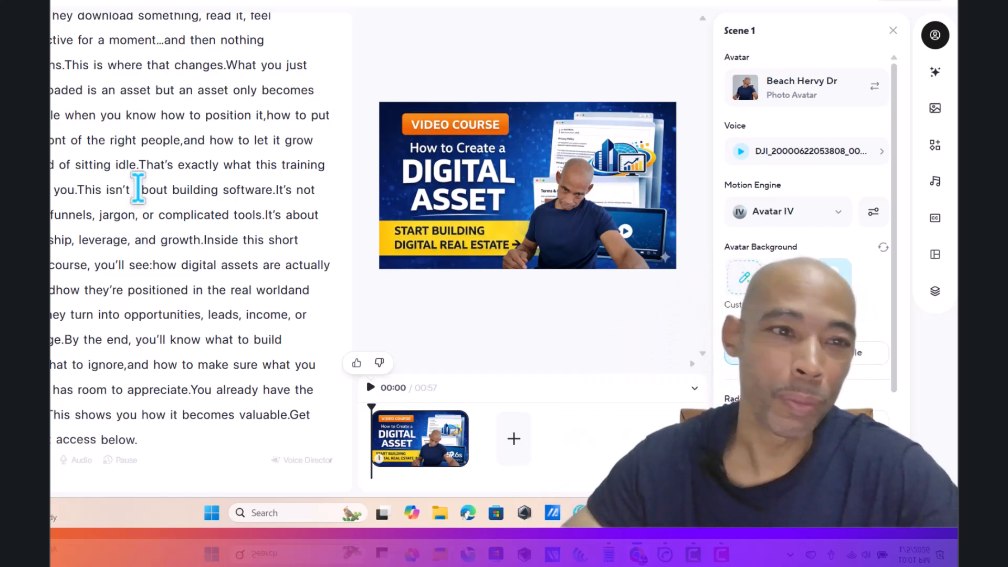
pyautogui.scroll(3, 135, 170)
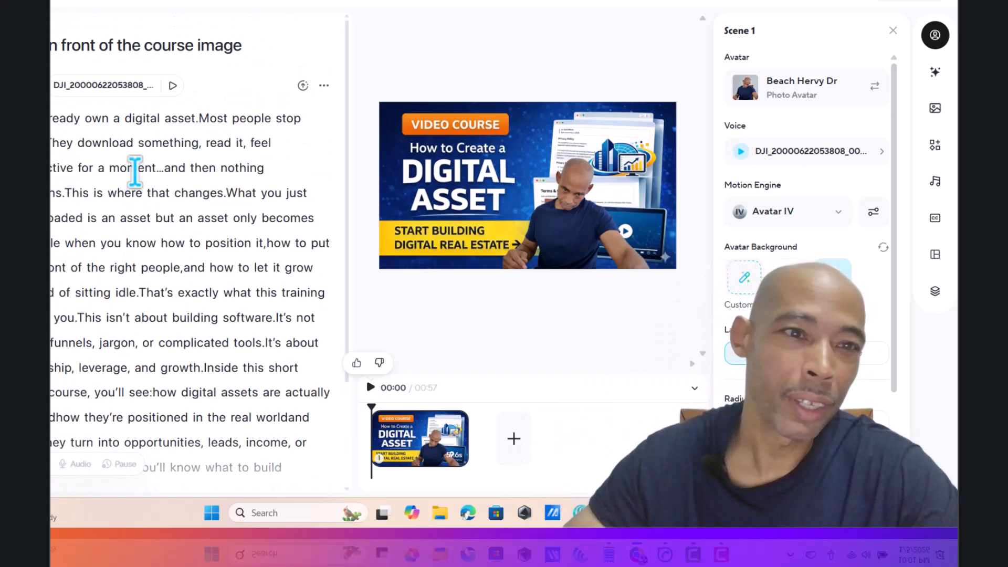
pyautogui.click(324, 86)
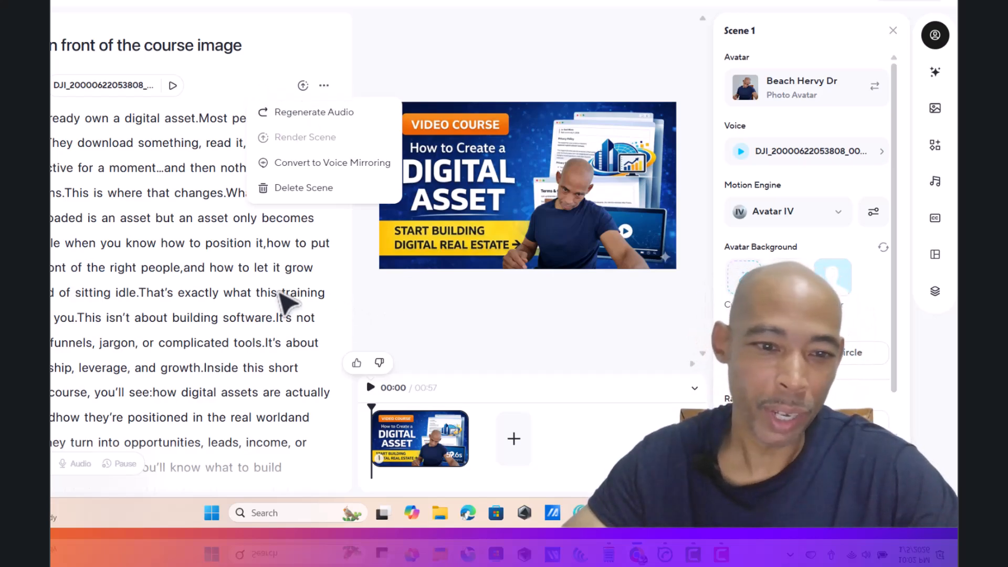
pyautogui.click(559, 349)
# - Choose the Excited style in Voice Director and apply it to this scene
pyautogui.scroll(-3, 315, 326)
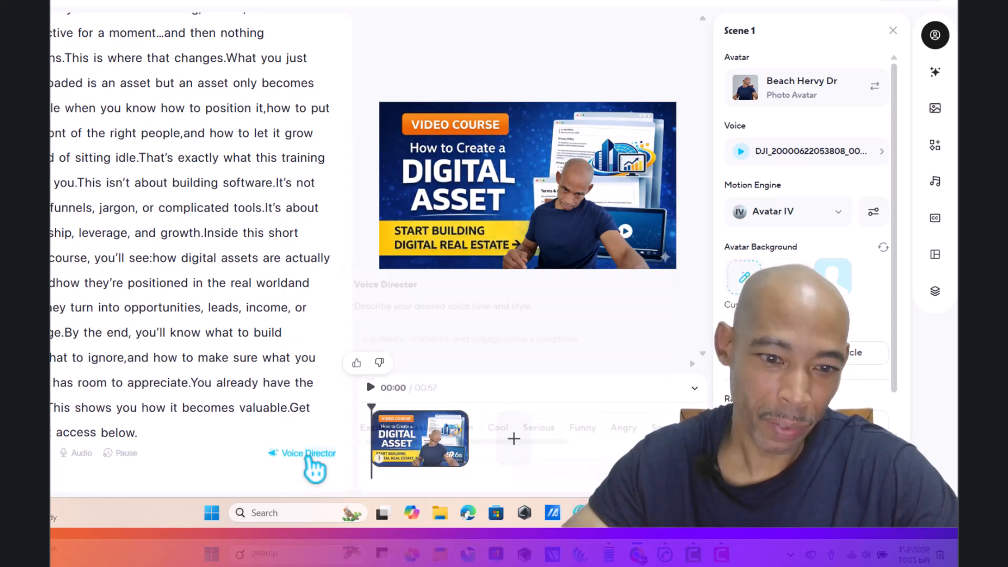
pyautogui.click(310, 455)
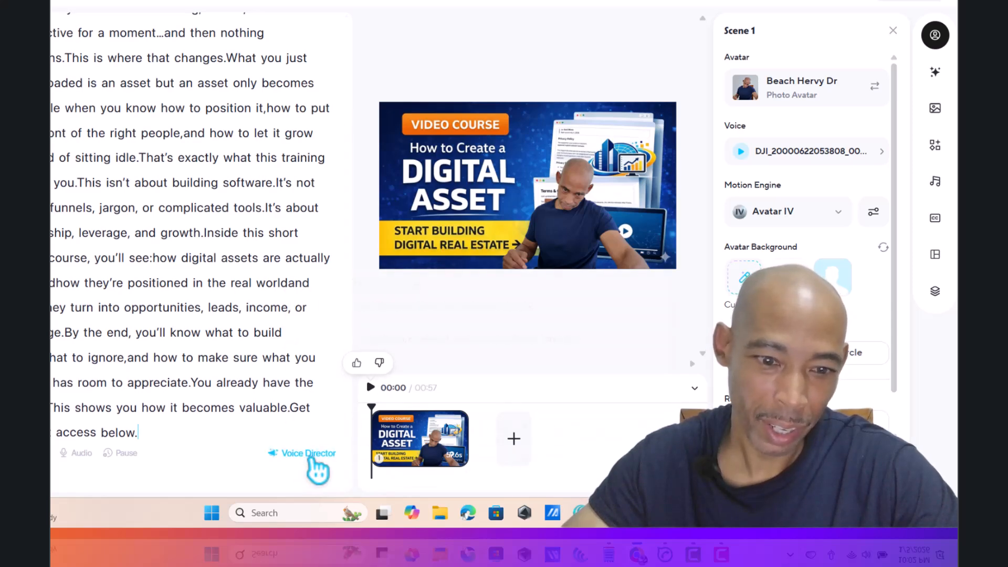
pyautogui.click(367, 429)
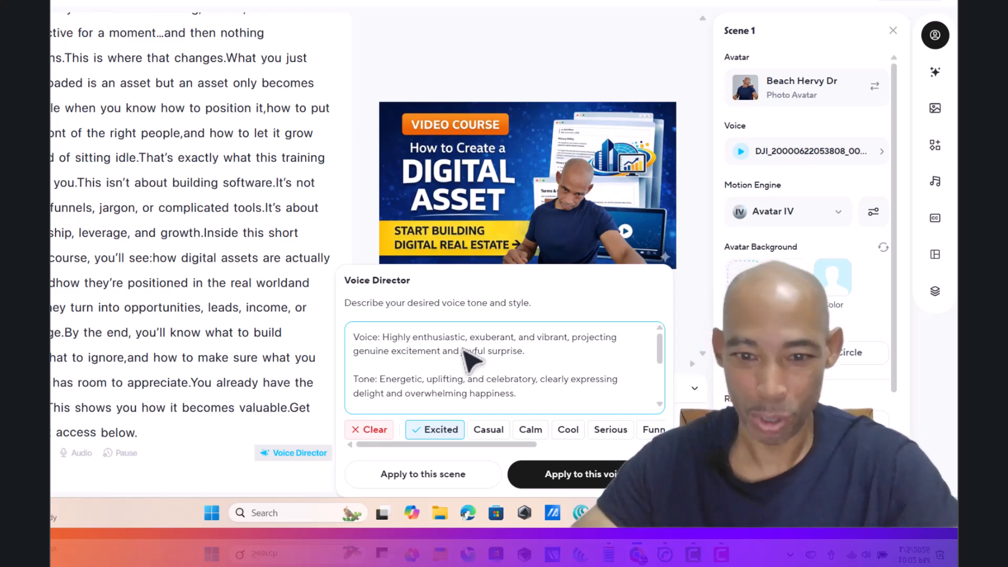
pyautogui.click(462, 447)
pyautogui.click(451, 474)
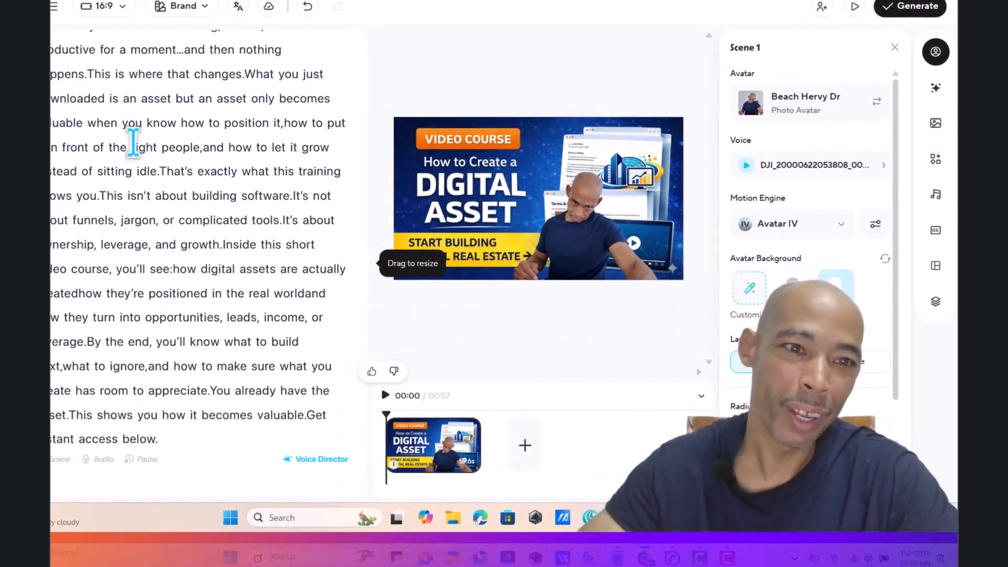
# - Submit the video for generation as a 1080p, 25 fps MP4 in the My Videos folder
pyautogui.scroll(3, 153, 139)
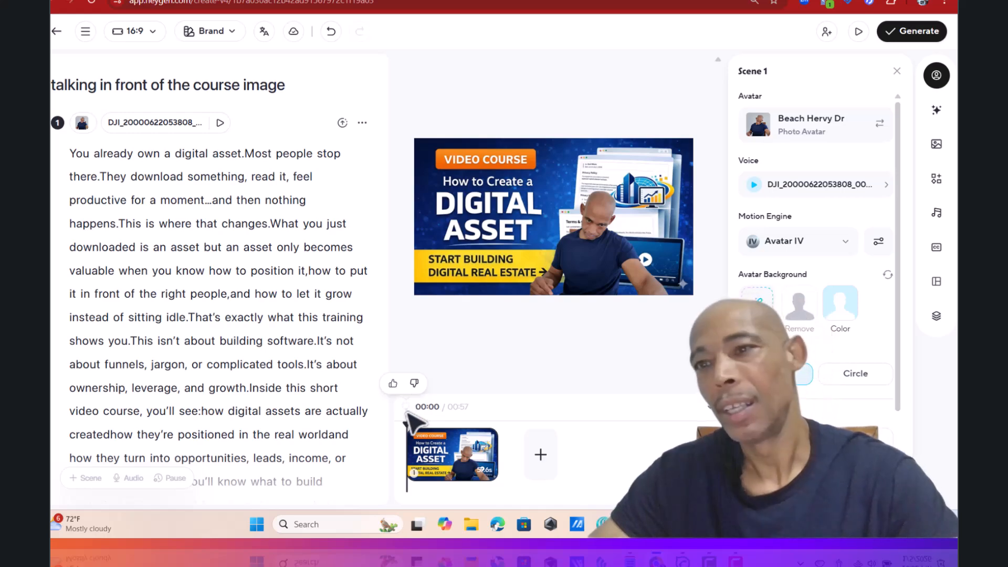
pyautogui.click(897, 33)
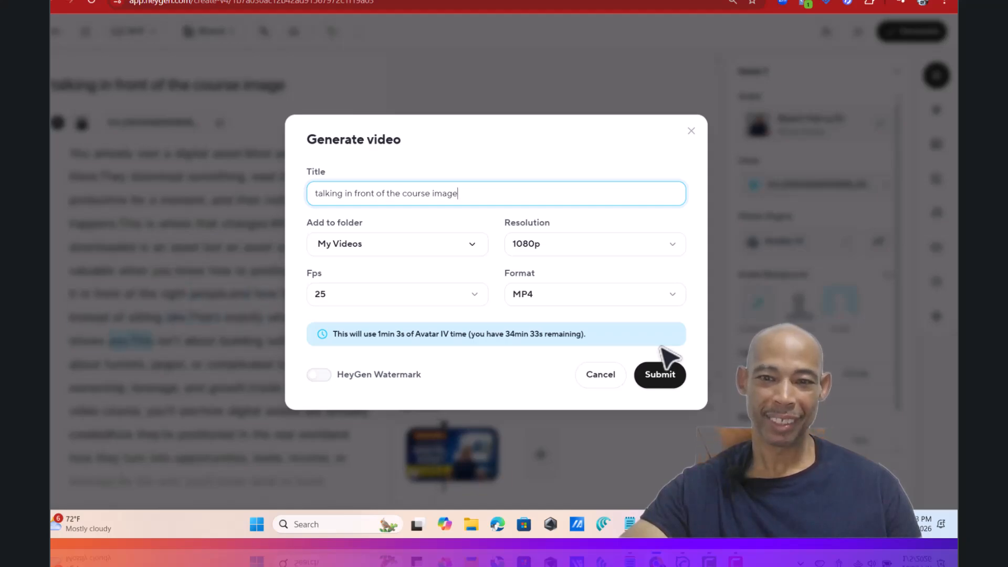
pyautogui.click(660, 376)
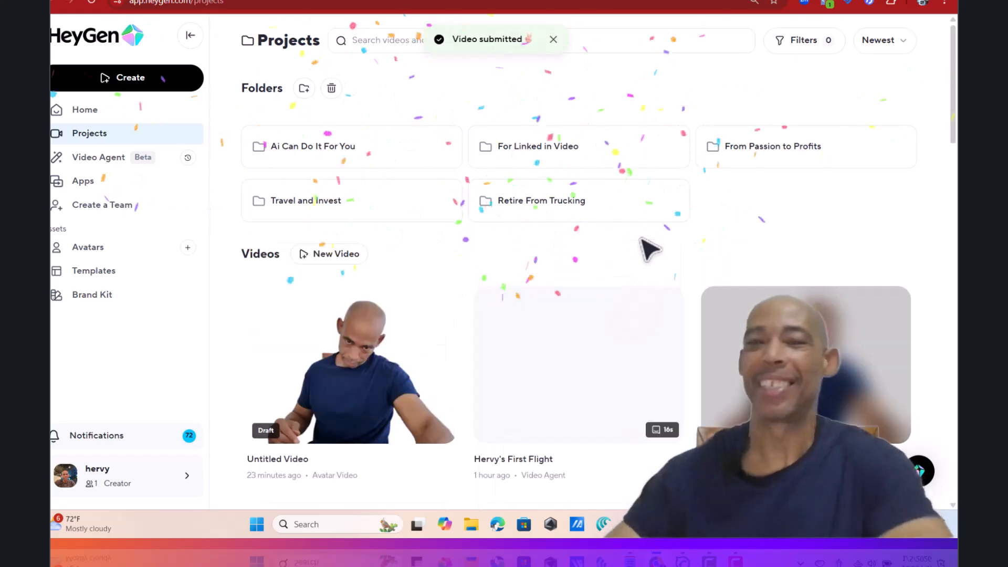
pyautogui.click(443, 297)
pyautogui.click(378, 368)
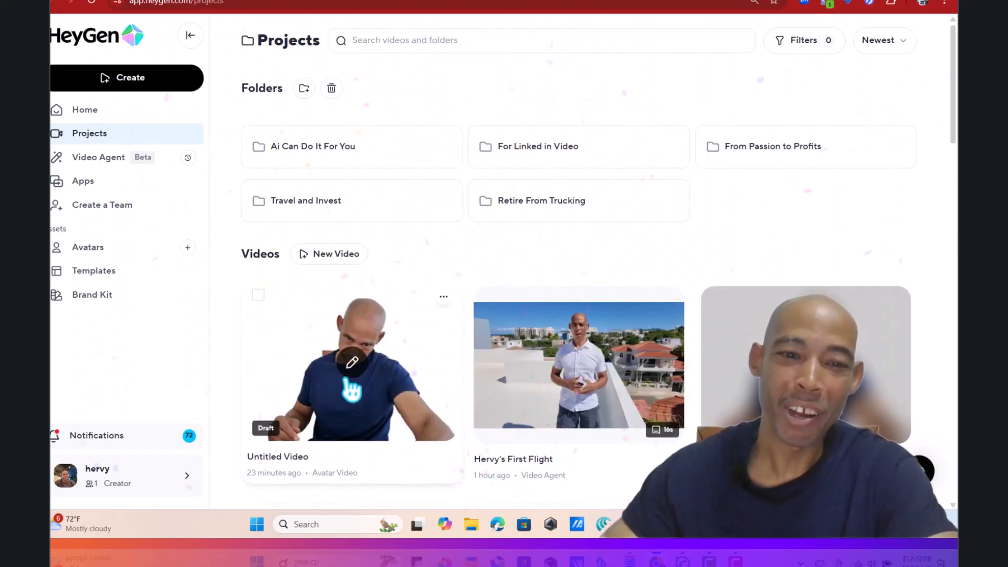